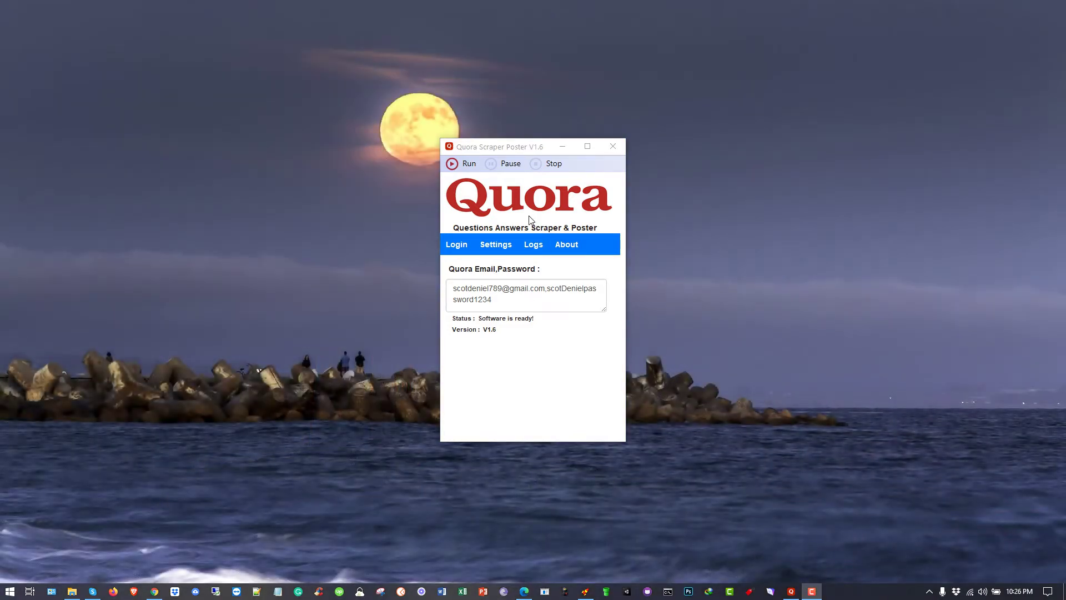
- Choose Ques Poster as the process after trying Ques Scraper, revealing the questions-to-post field
click(492, 246)
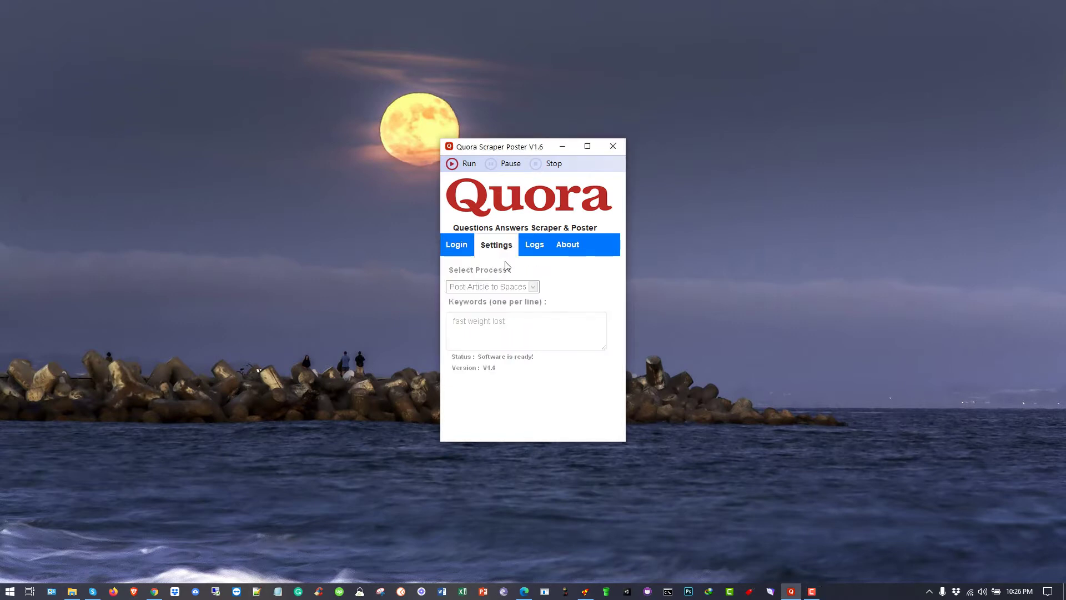
click(519, 287)
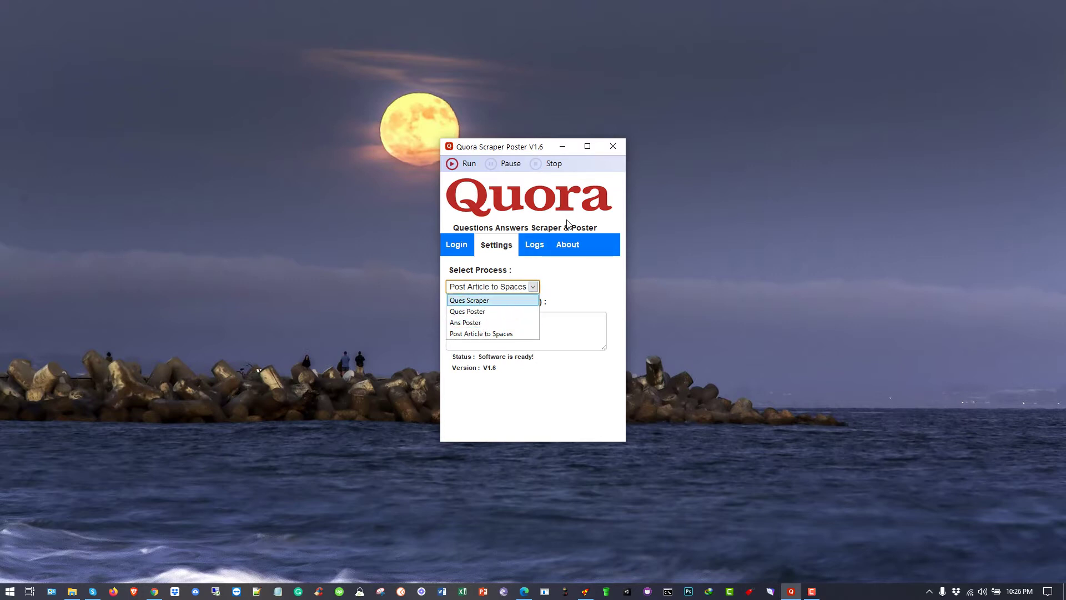
click(481, 302)
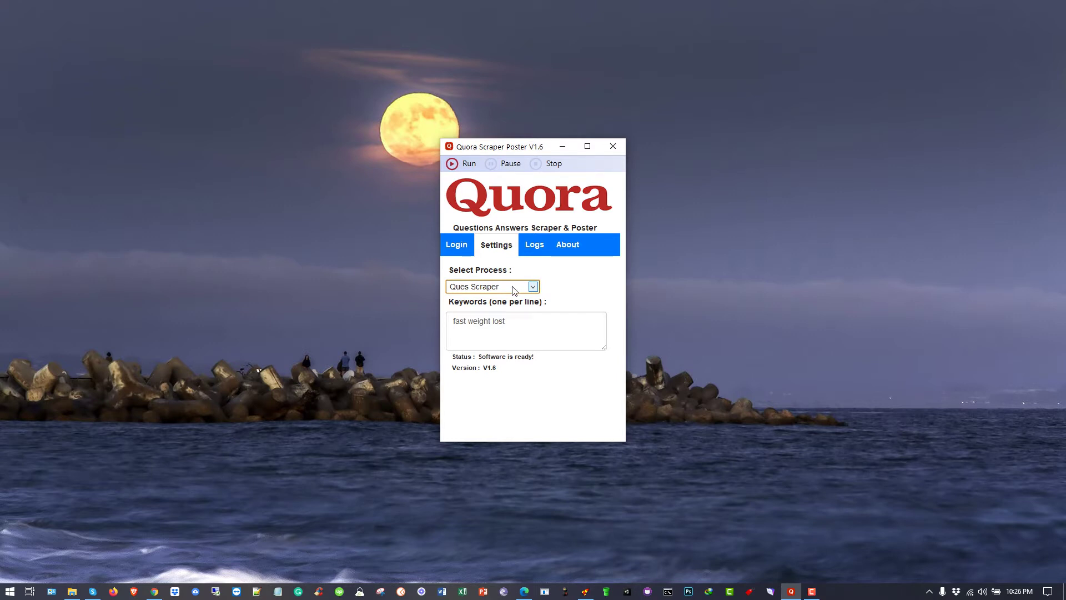
click(513, 289)
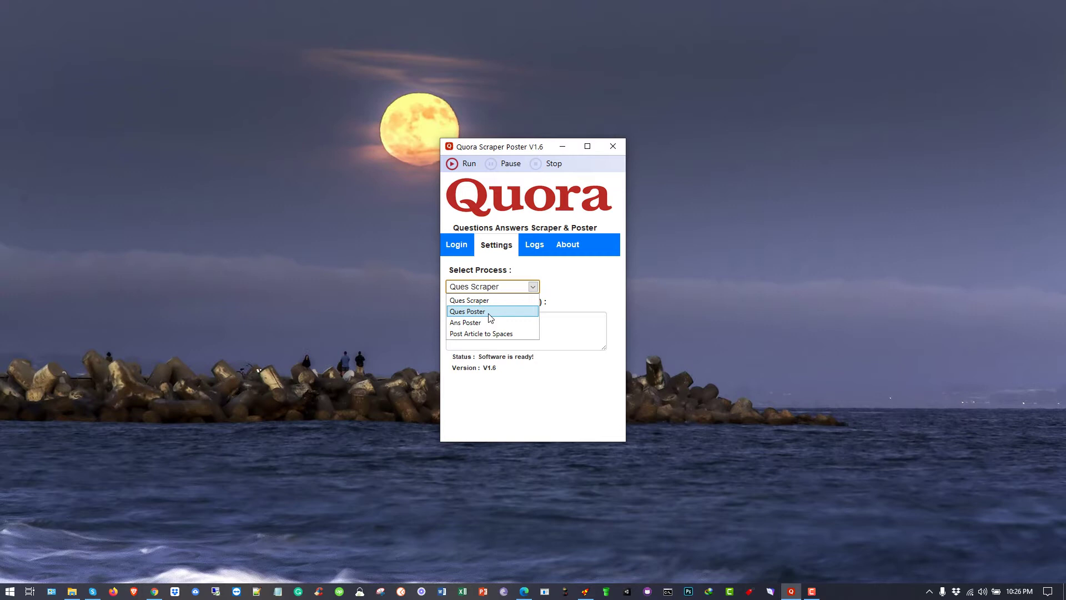
click(491, 315)
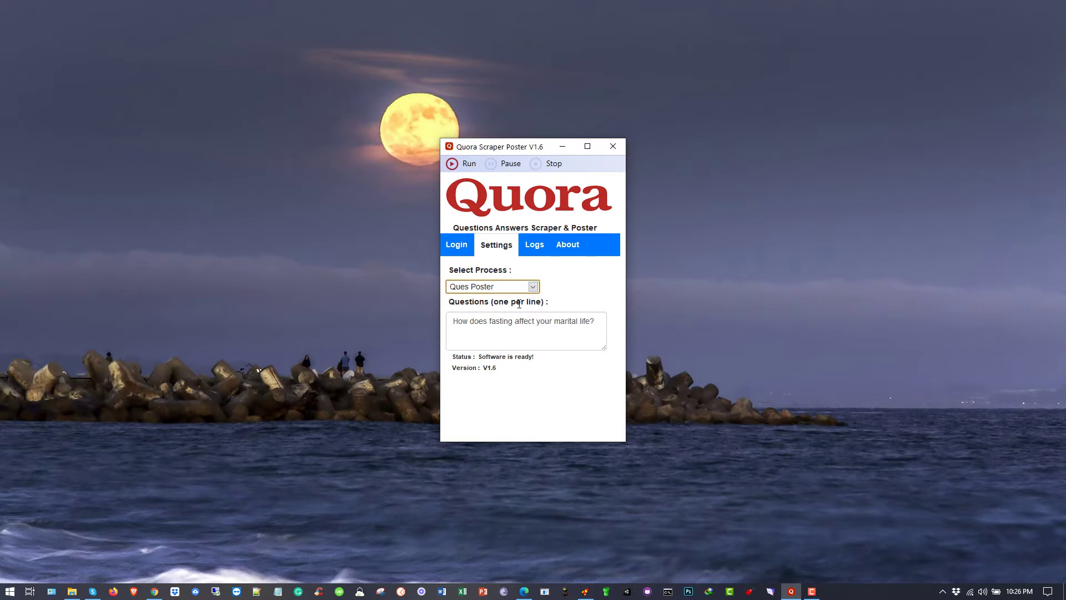
- Choose the Ans Poster process and shorten the question URLs box
click(526, 287)
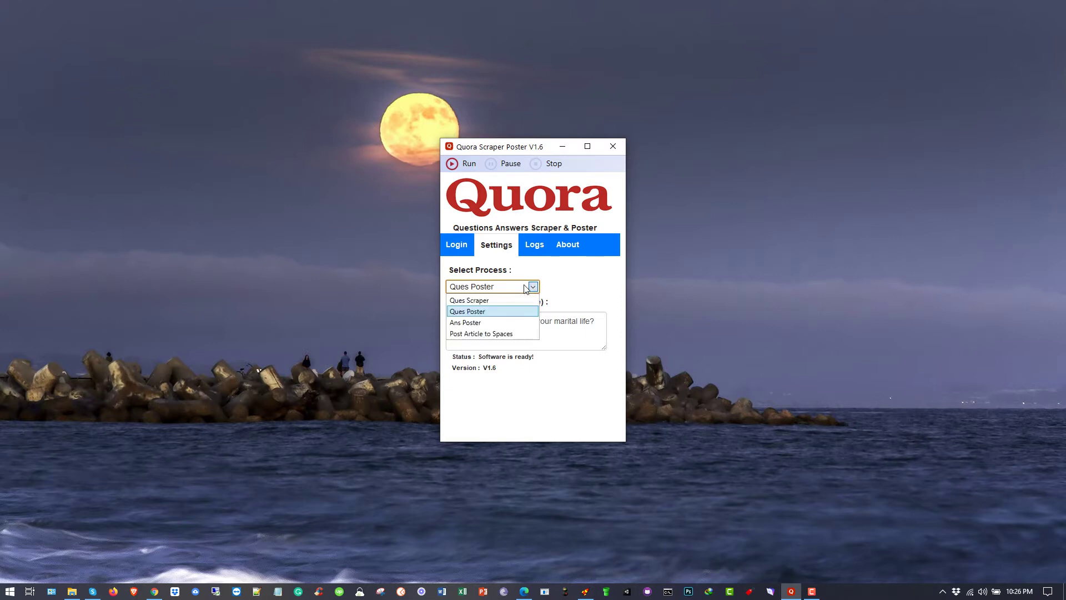
click(514, 323)
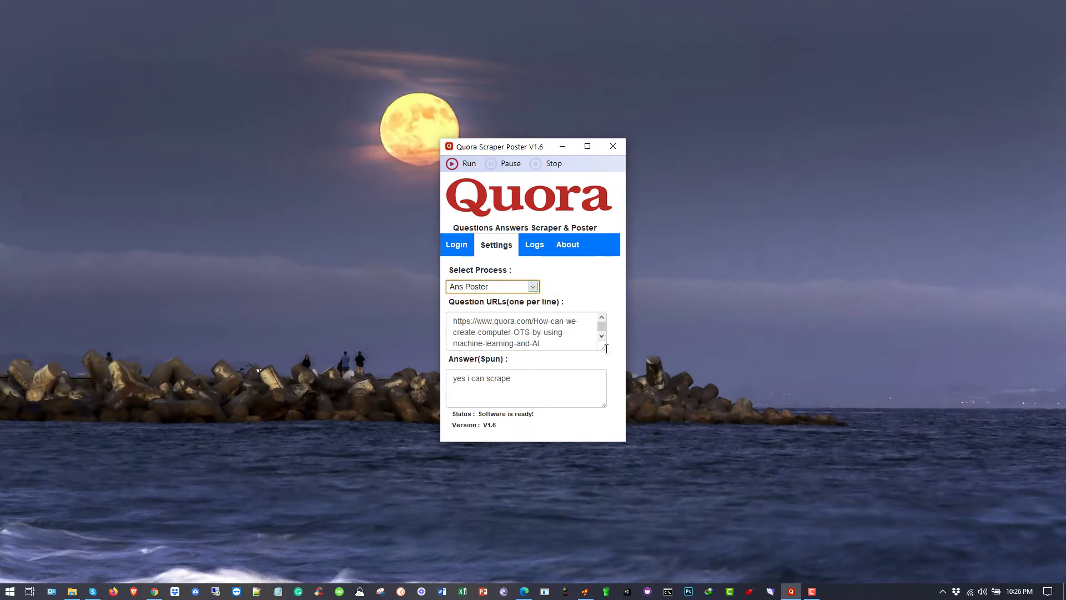
drag(606, 354, 612, 386)
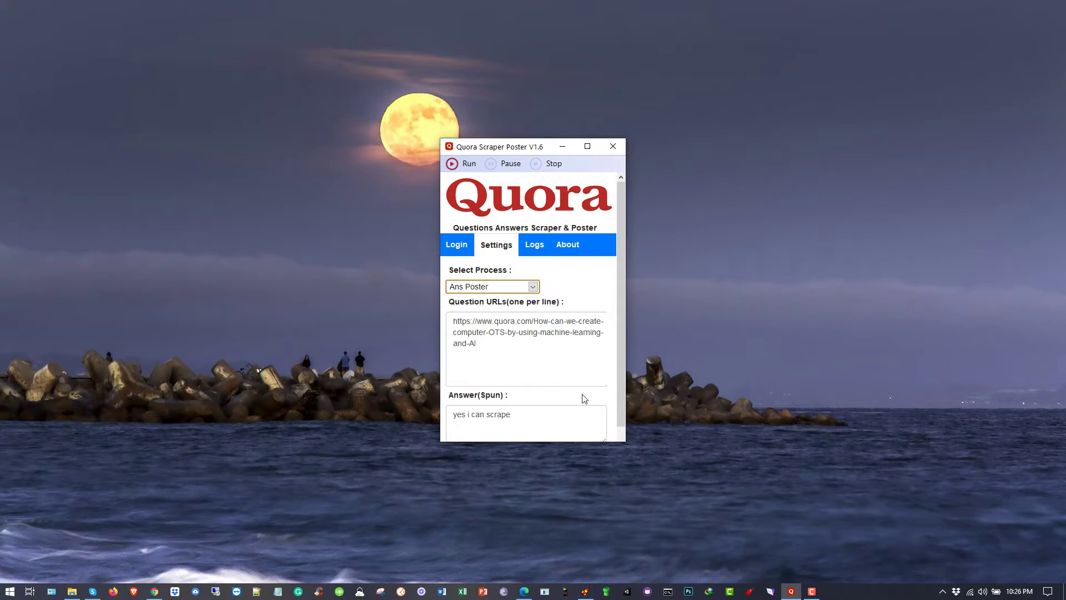
drag(605, 389, 592, 364)
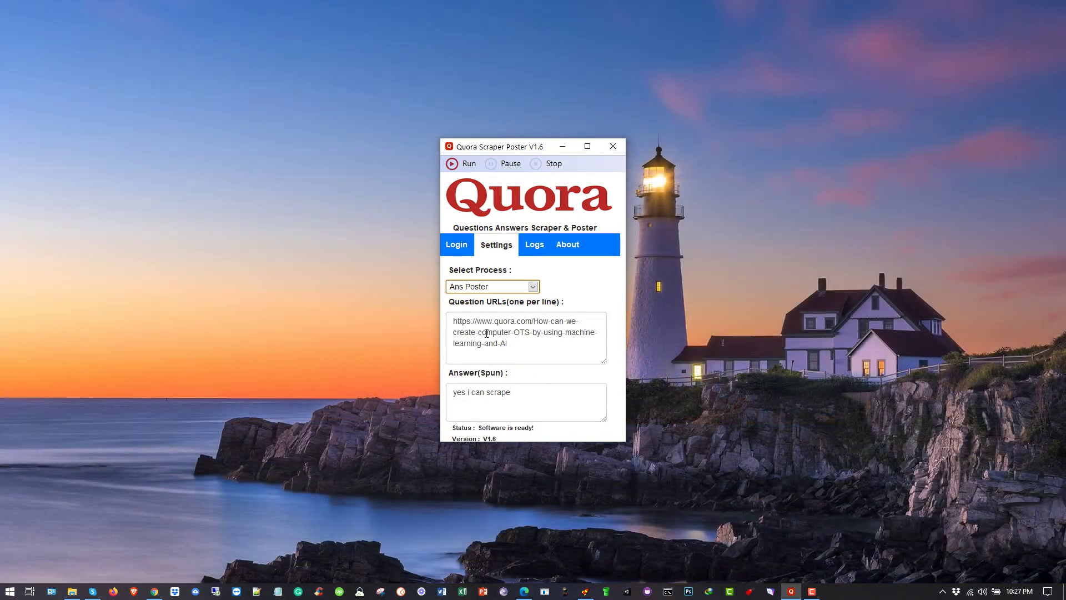
- Highlight the machine-learning question URL and the spun answer text to review them
drag(455, 322, 522, 345)
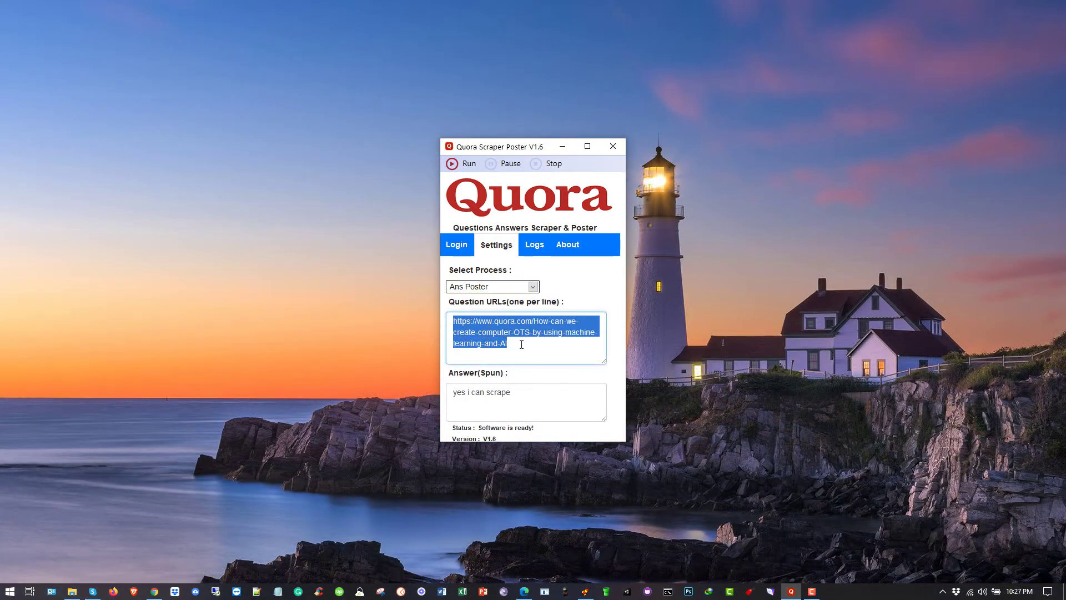
click(522, 345)
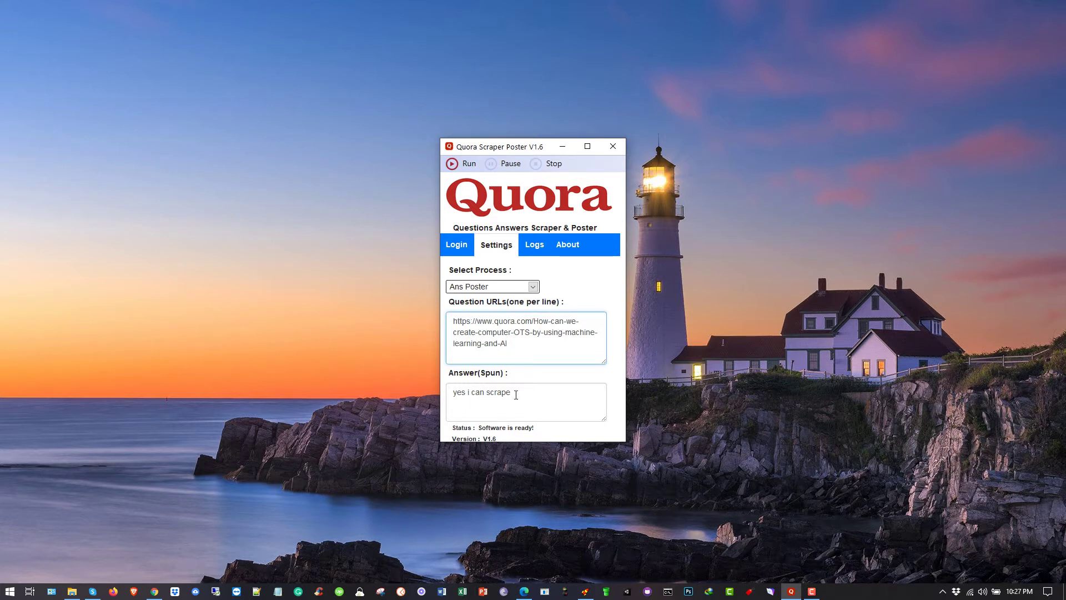
drag(516, 395, 452, 392)
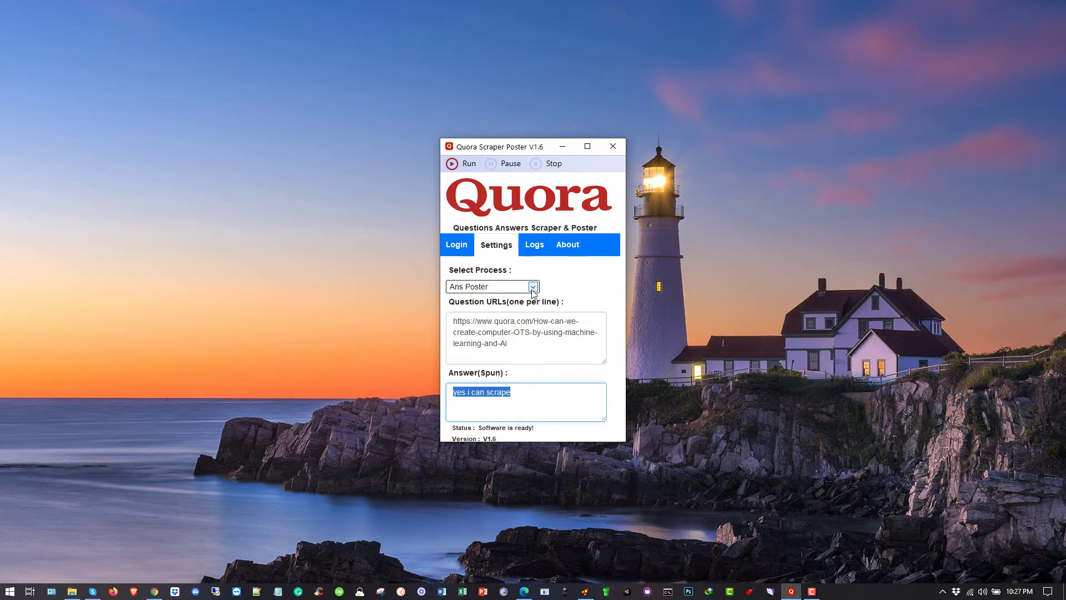
- Expand the Select Process list to pick Post Article to Spaces
click(532, 288)
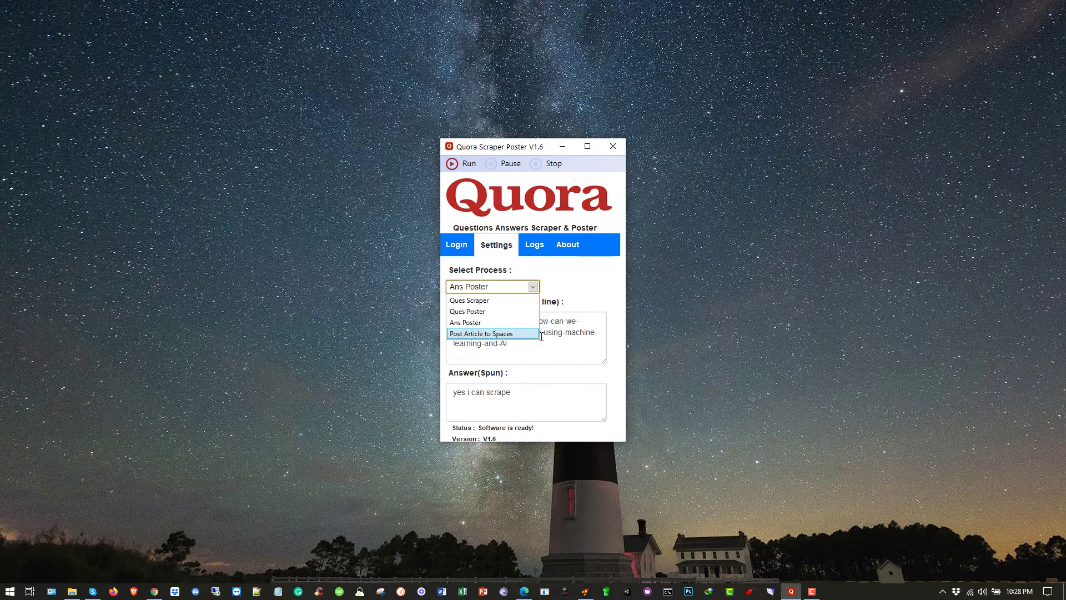
click(510, 334)
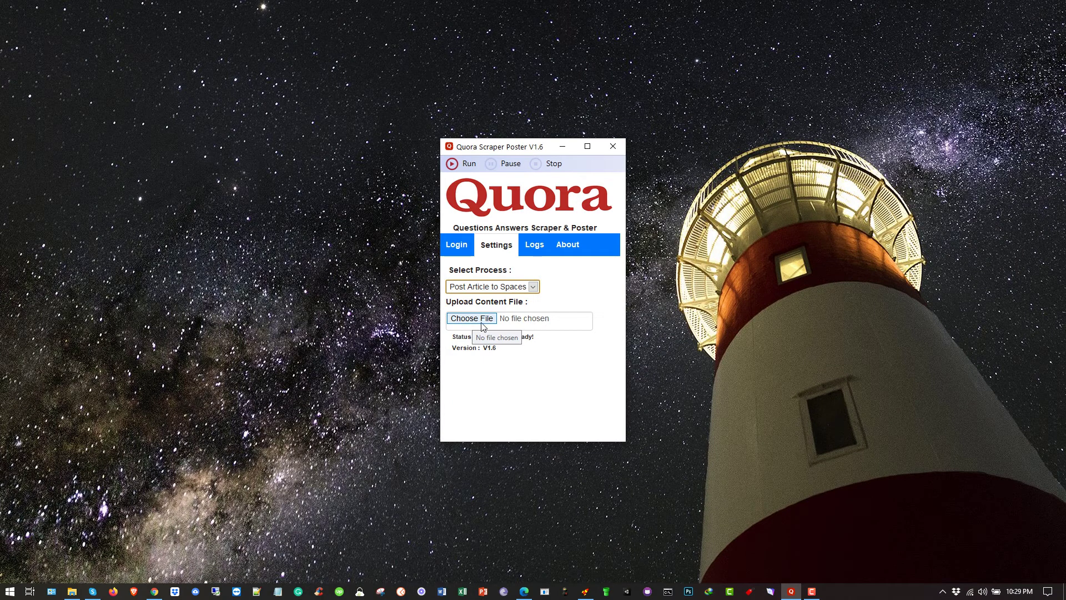
click(485, 321)
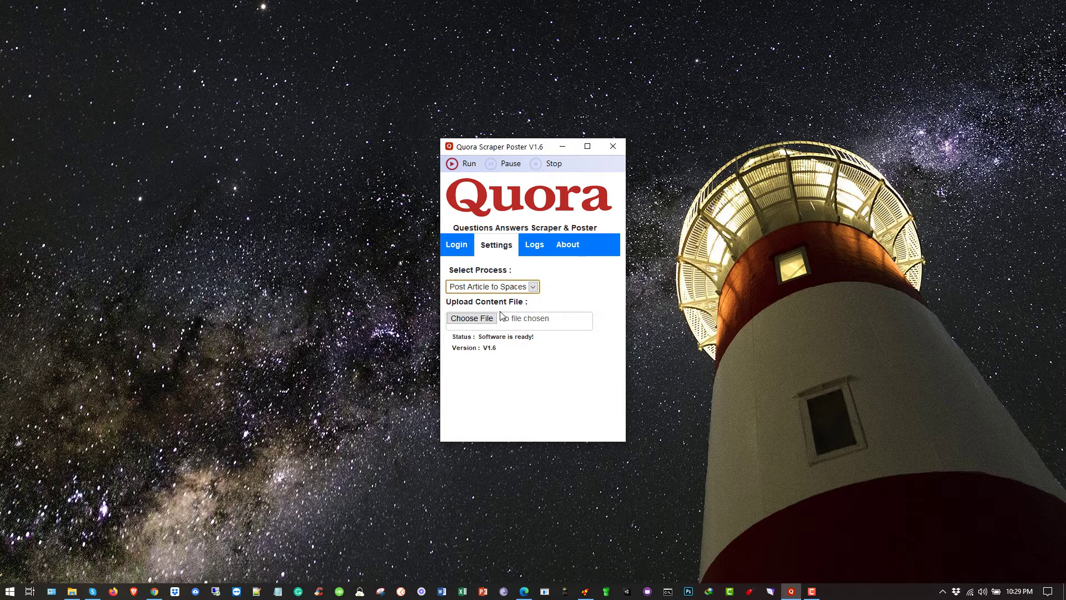
- Preview sample article.txt's greeting text in Notepad from the content-file picker
click(488, 317)
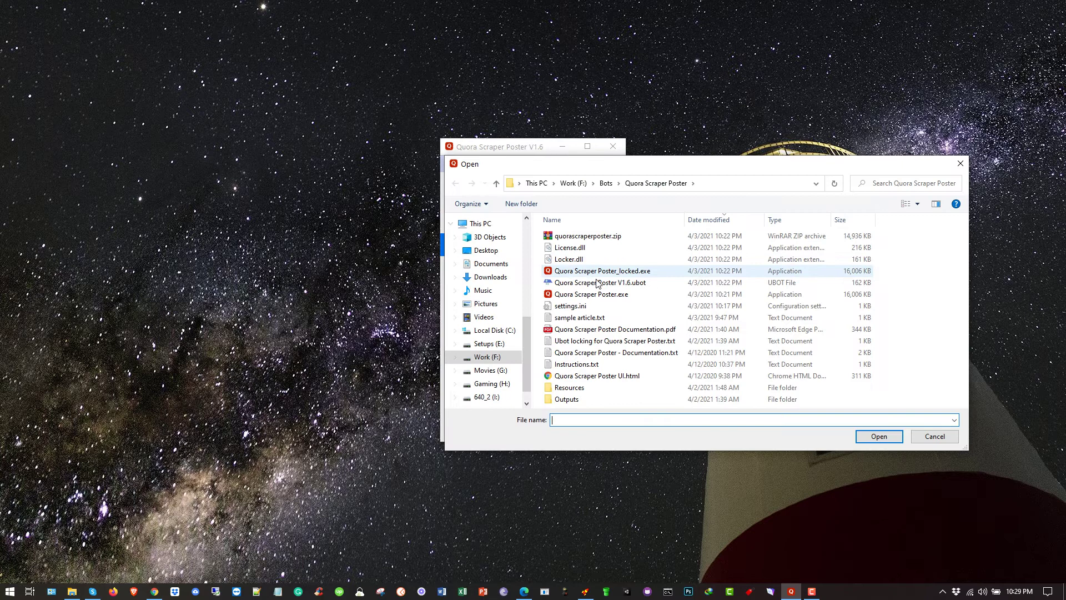
double_click(588, 318)
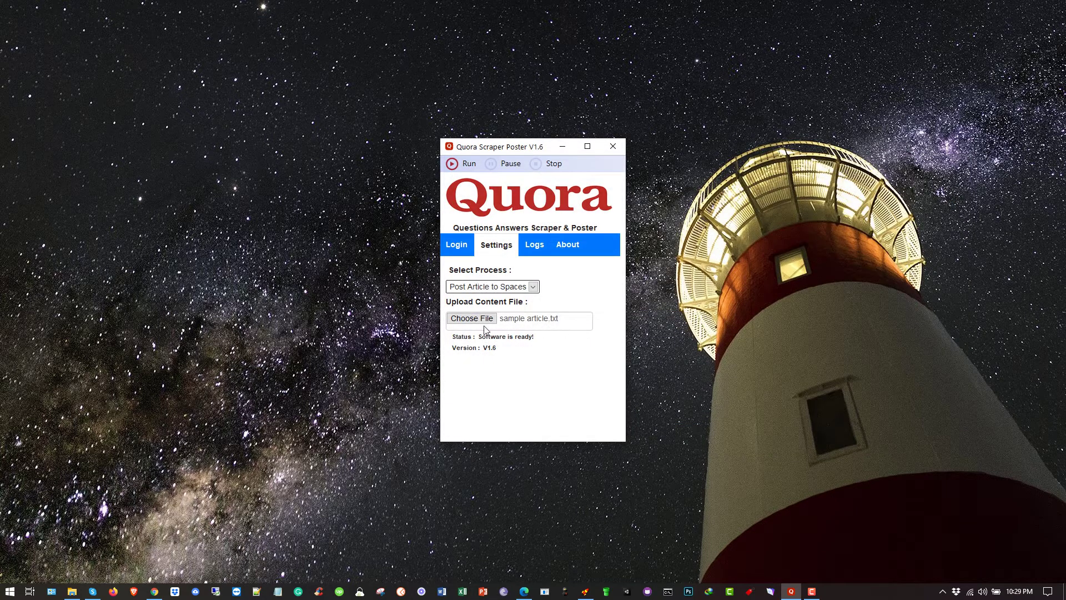
click(487, 318)
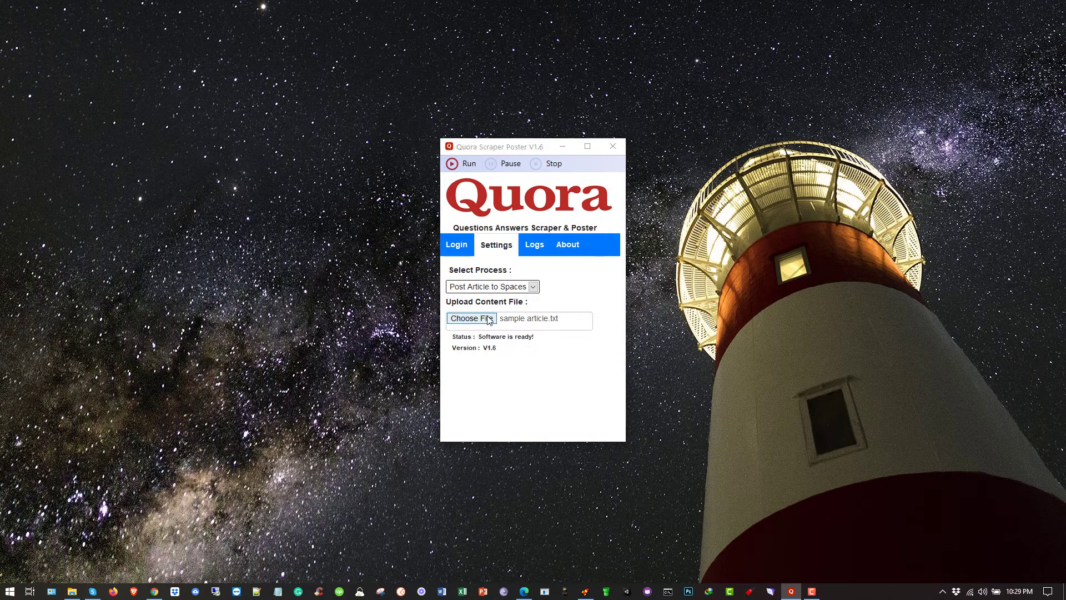
click(579, 319)
right_click(579, 318)
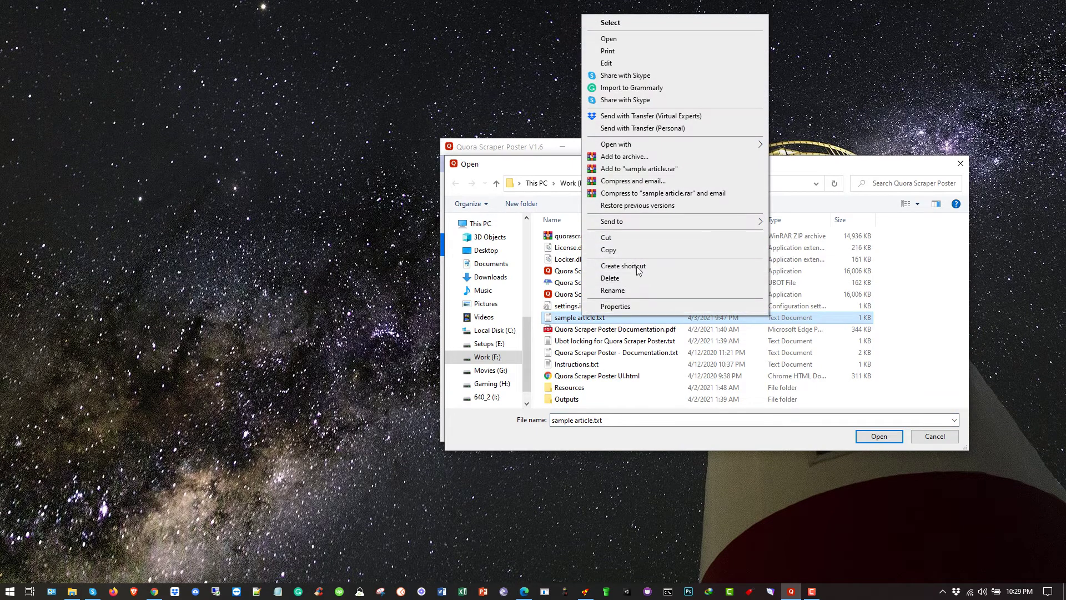
click(630, 39)
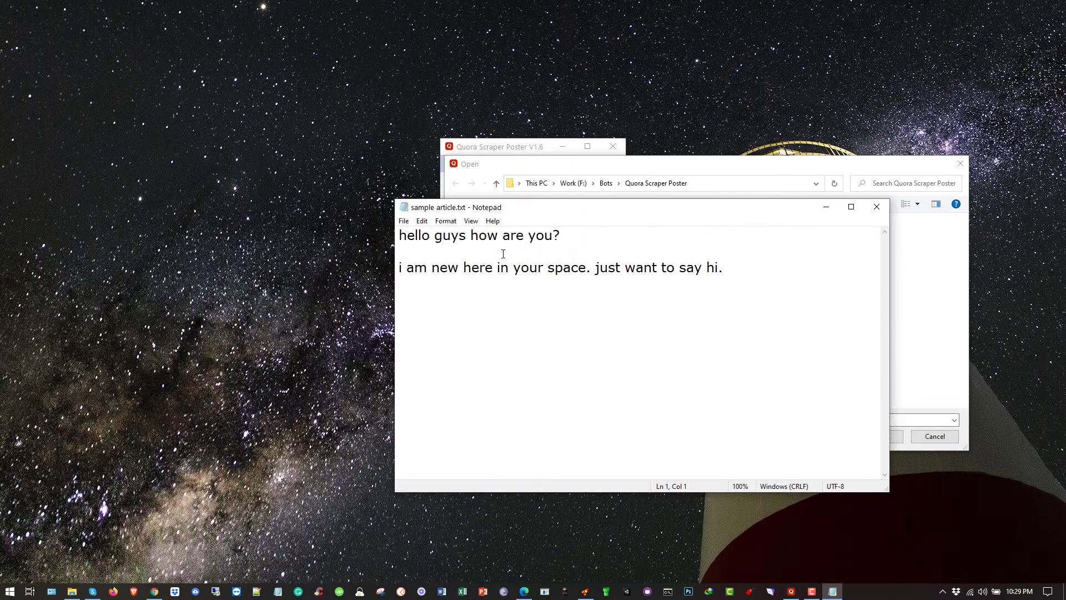
mouse_move(401, 234)
mouse_down()
mouse_move(750, 255)
mouse_move(767, 272)
mouse_up()
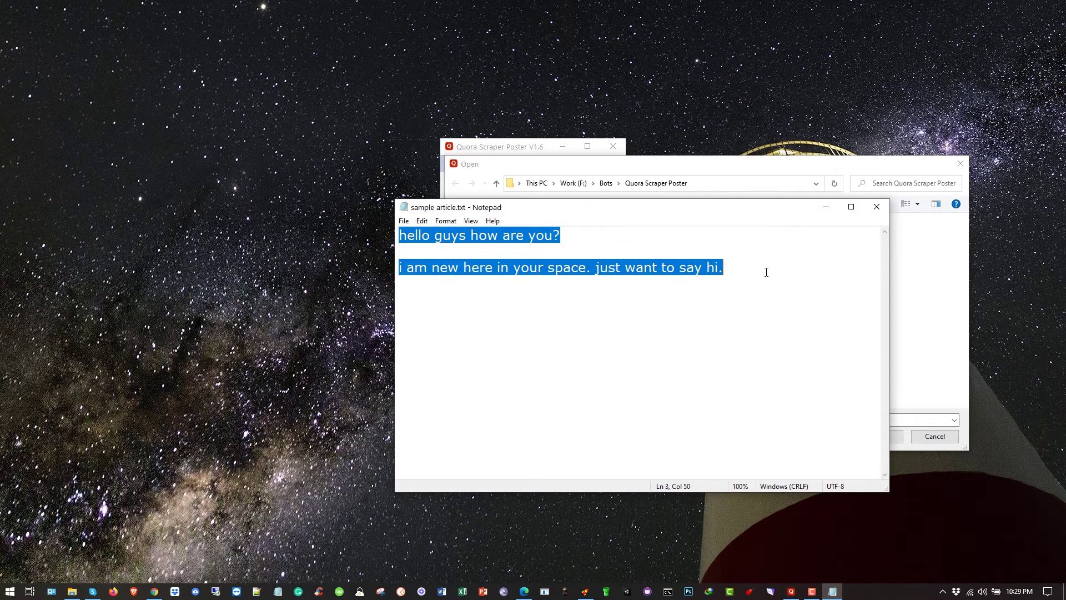
click(879, 208)
- Load sample article.txt as the content file to post
double_click(583, 317)
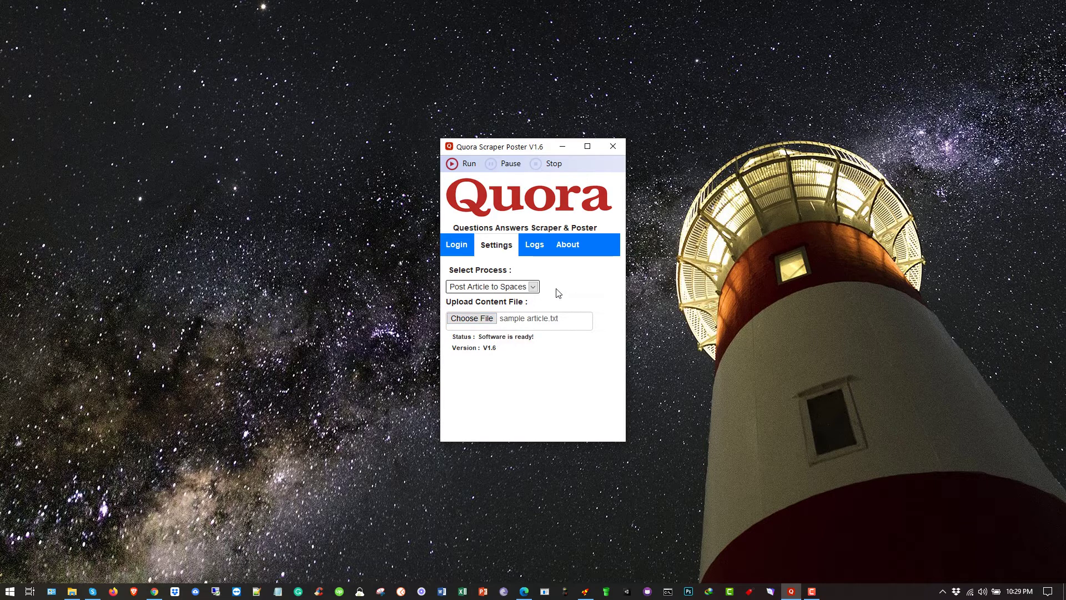
- Check the saved Quora credentials on Login, then Run the Post Article to Spaces process
click(461, 247)
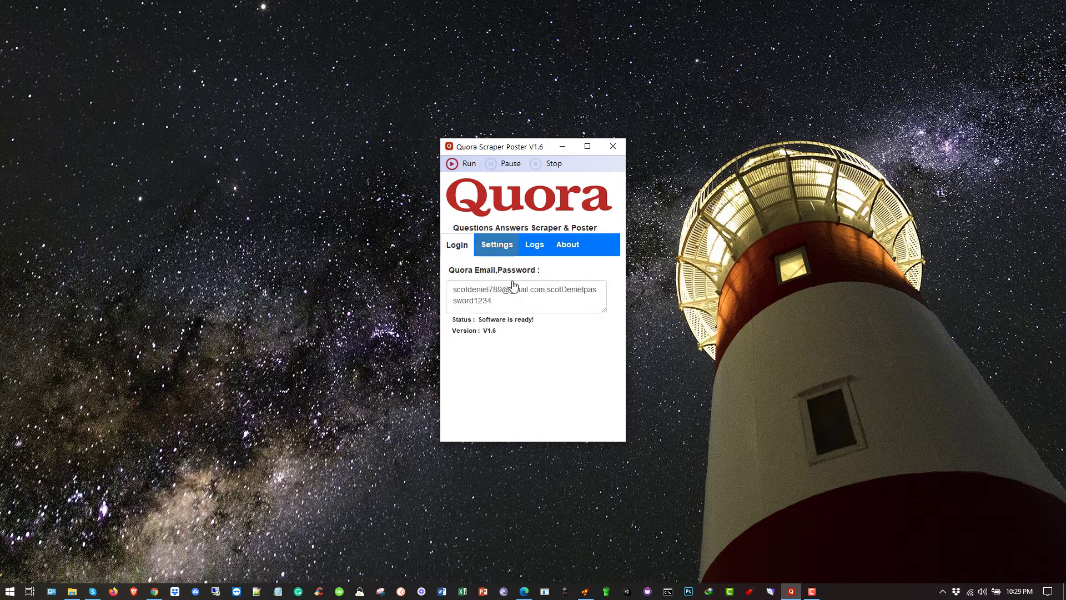
click(498, 246)
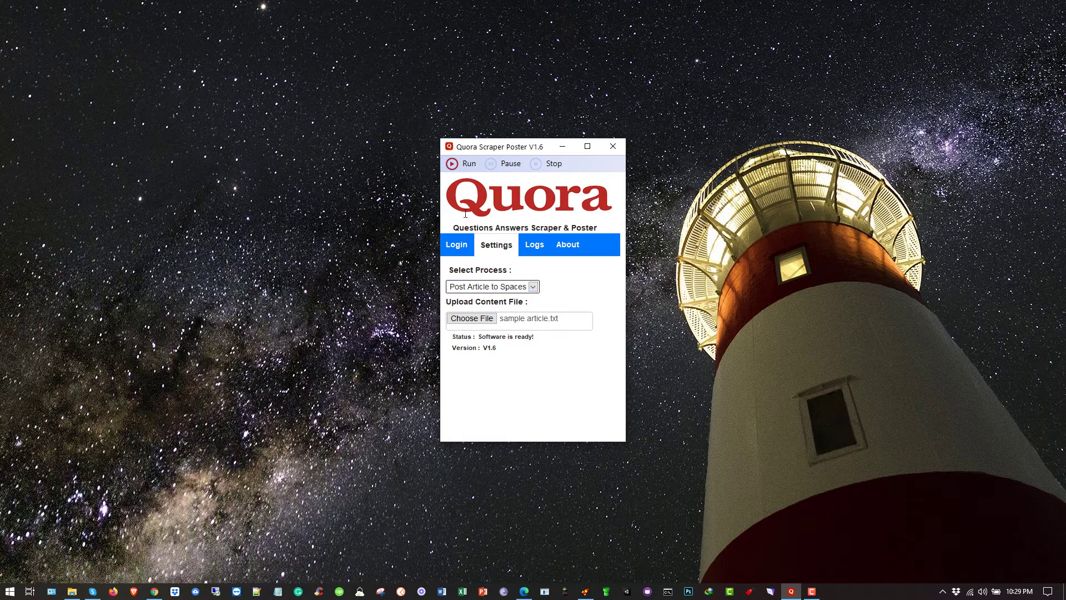
click(466, 167)
- Move the poster window to the right edge while the browser logs into Quora
drag(491, 150, 892, 274)
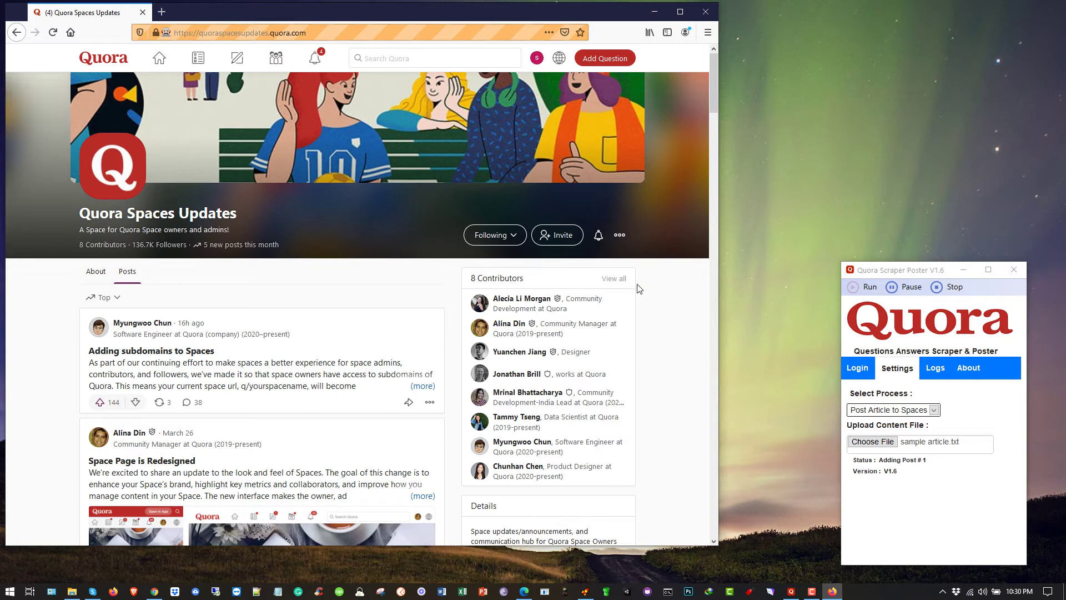
- Show the Logs view reporting post #2 being added to Everything Exercise
click(936, 368)
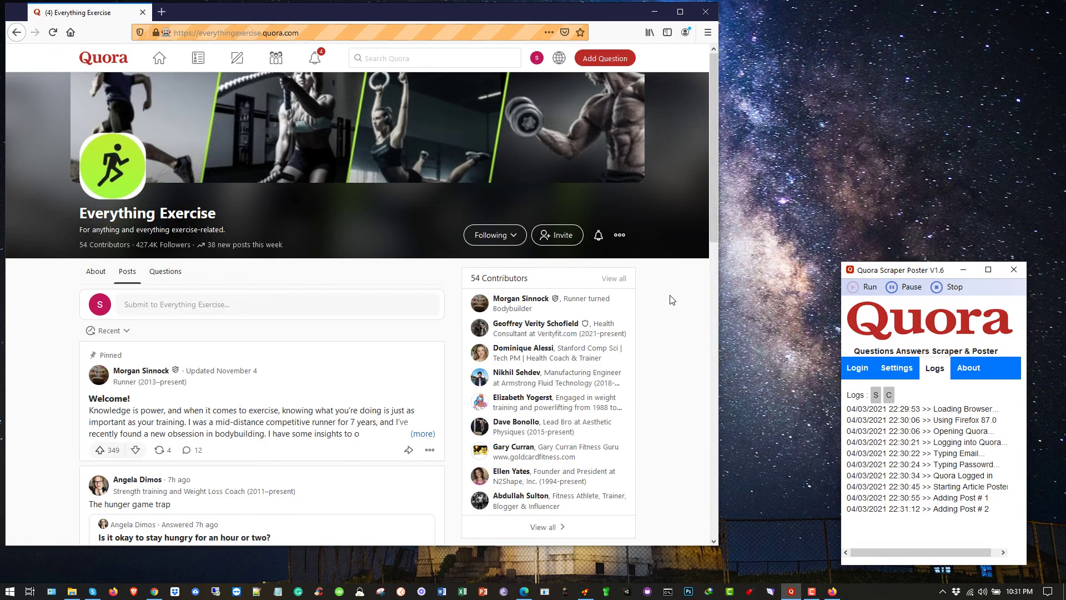
- Pause the run and view Everything Exercise's moderator-review submission rules
click(912, 288)
click(302, 302)
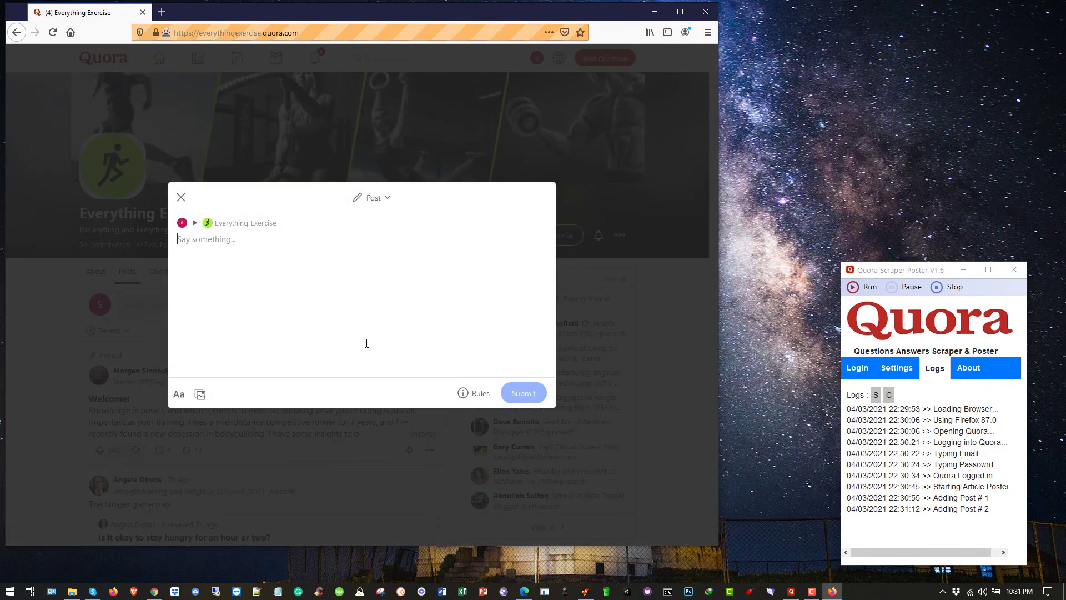
click(465, 394)
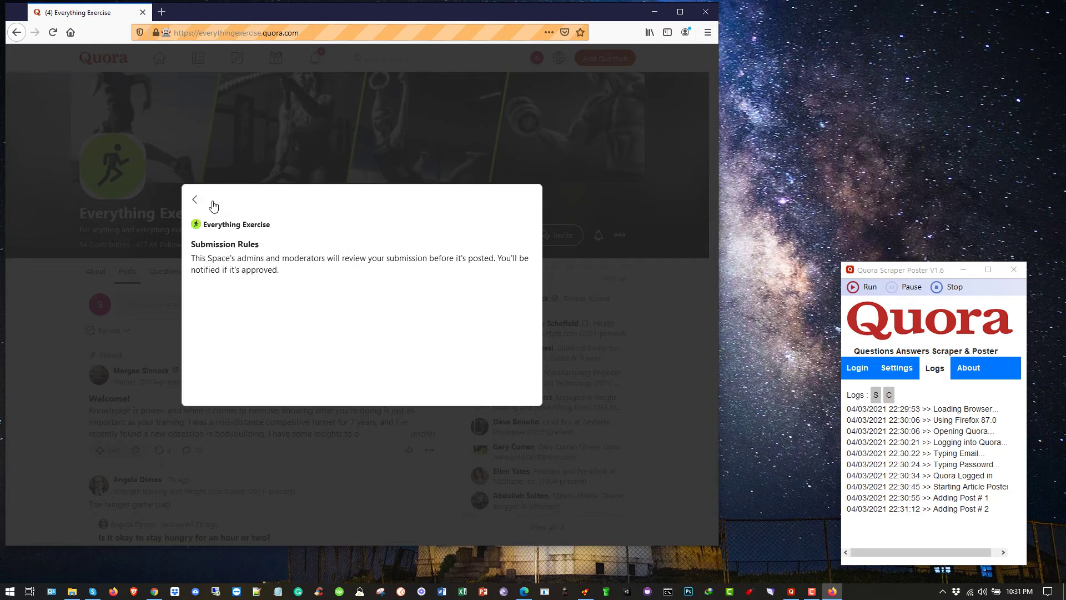
click(194, 200)
- Close the composer and navigate back to the IT People space
click(176, 198)
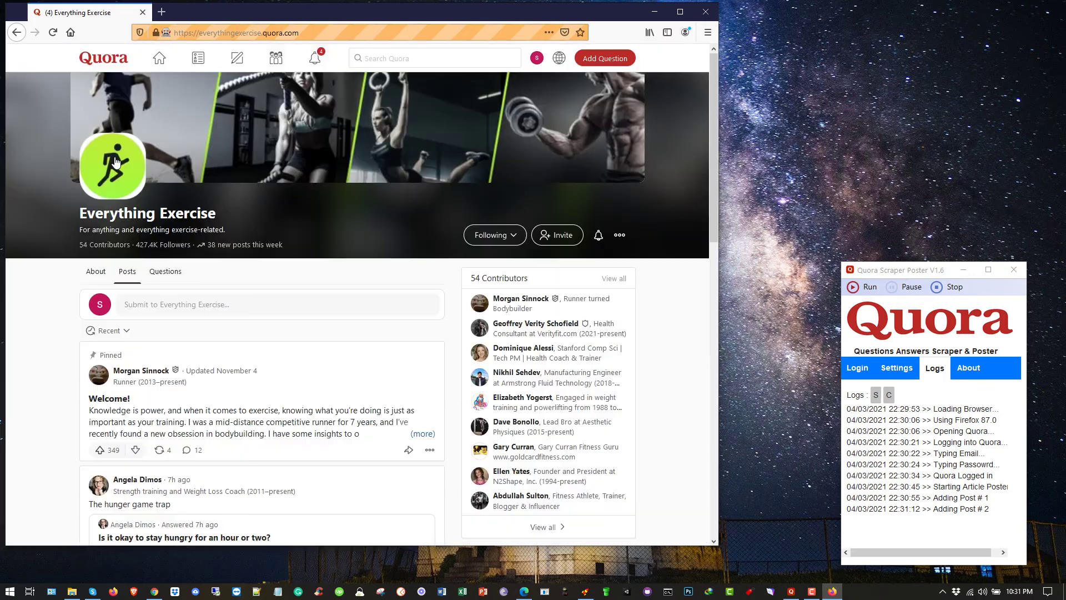
click(15, 36)
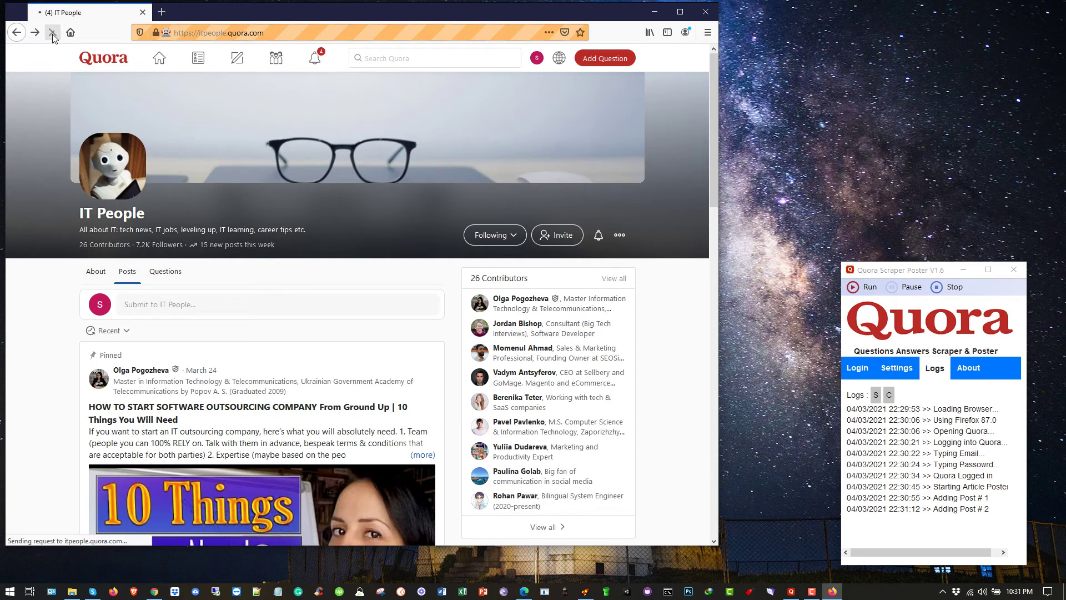
- Reload the IT People and Quora Spaces Updates pages, closing the IT People composer
click(53, 34)
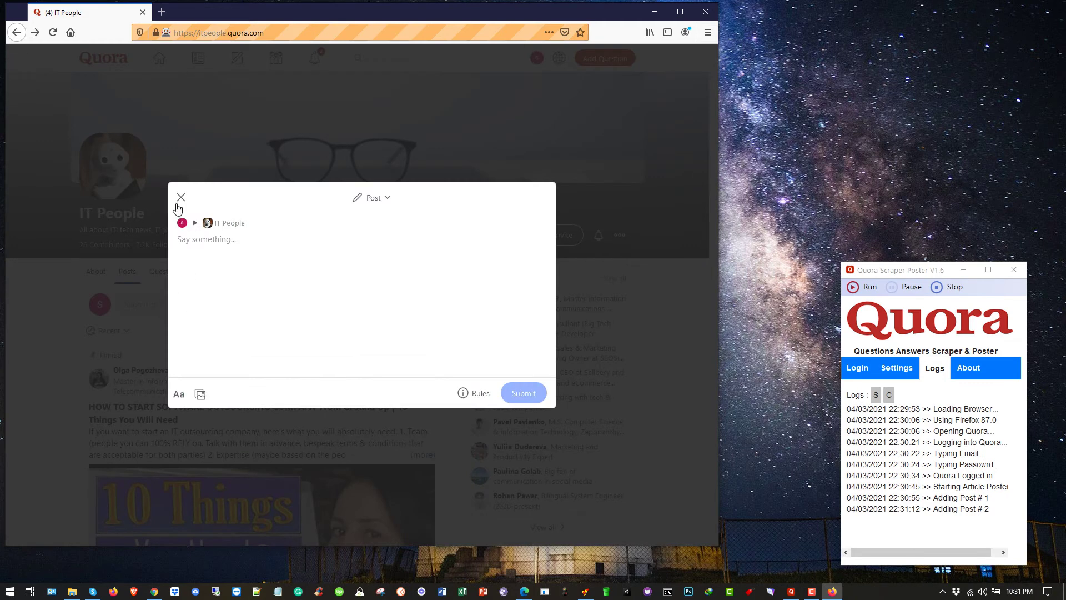
click(181, 198)
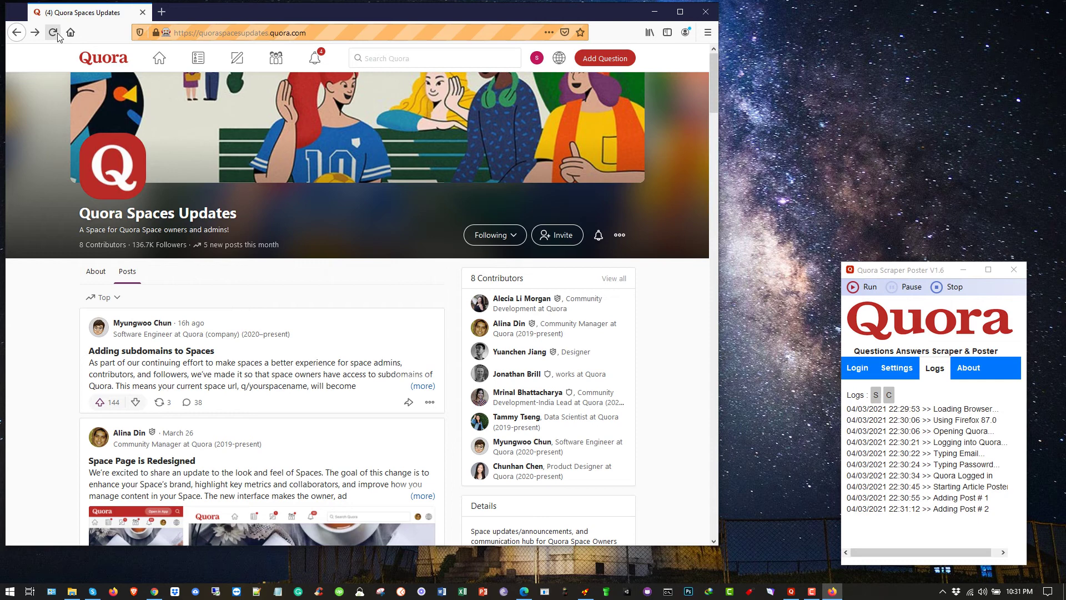
click(57, 33)
- Expand Your Spaces on quora.com/spaces and return the poster to its Settings view
click(17, 33)
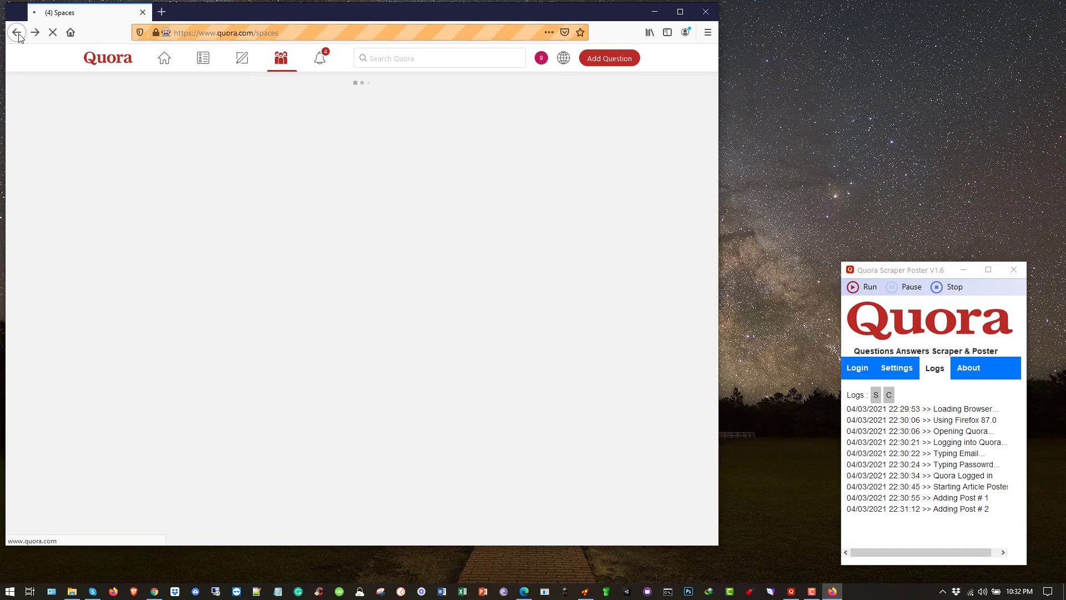
click(277, 379)
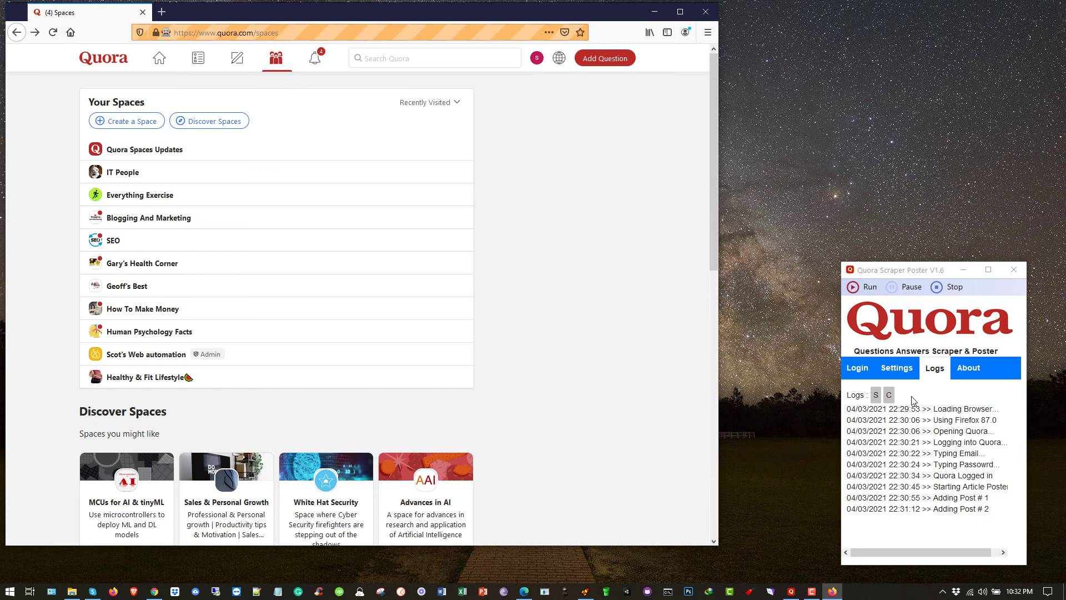
click(898, 369)
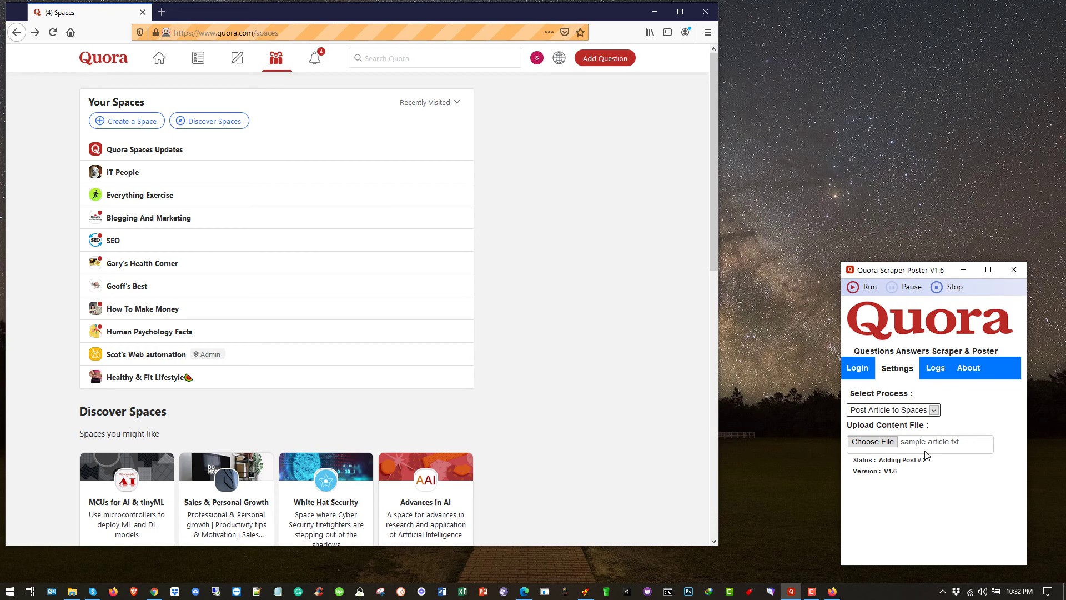